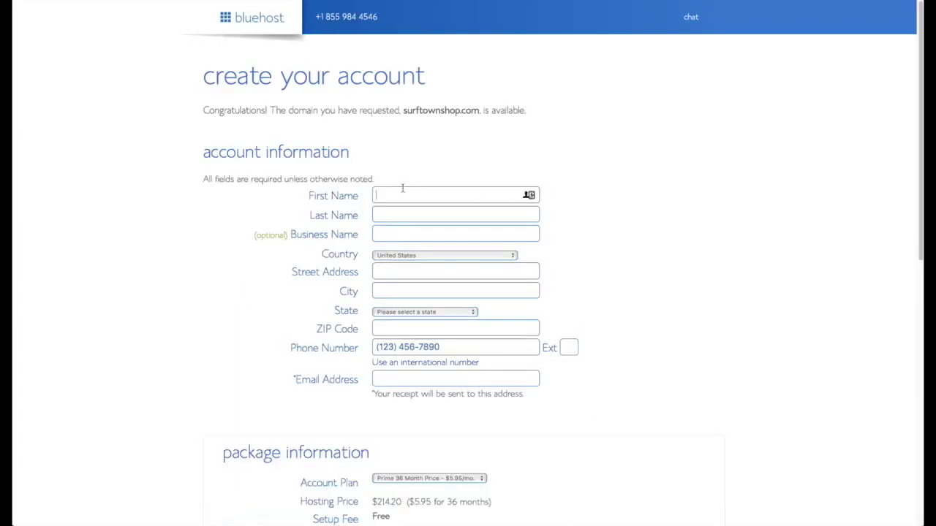
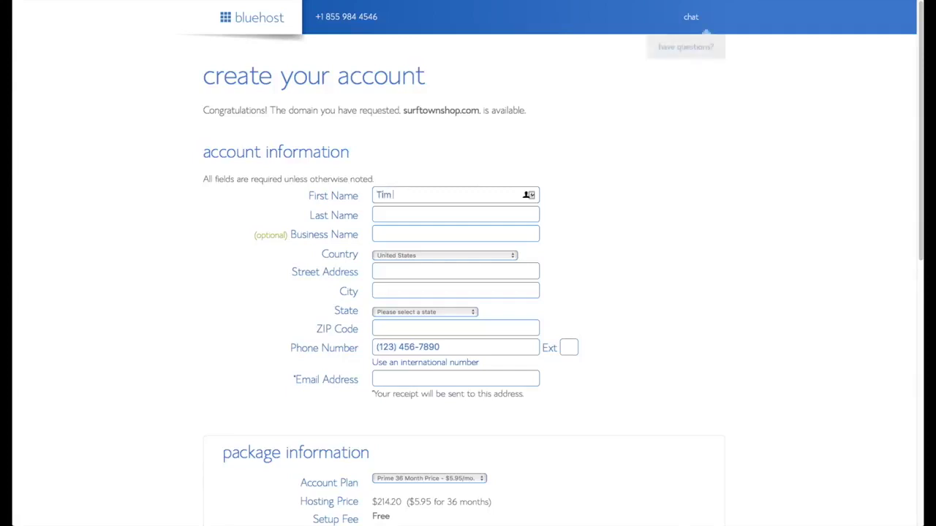
# Enter the account holder's first name, last name and contact e-mail address
pyautogui.press('Tab')
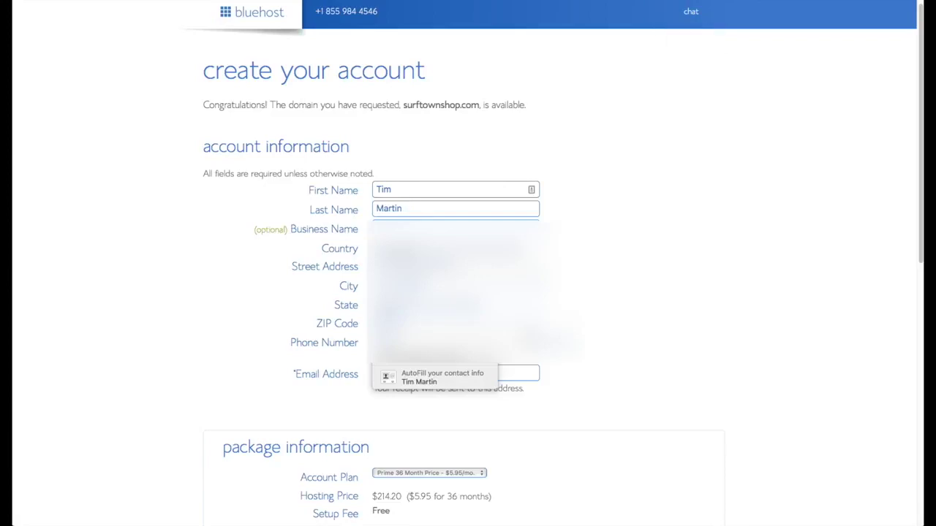
pyautogui.click(432, 378)
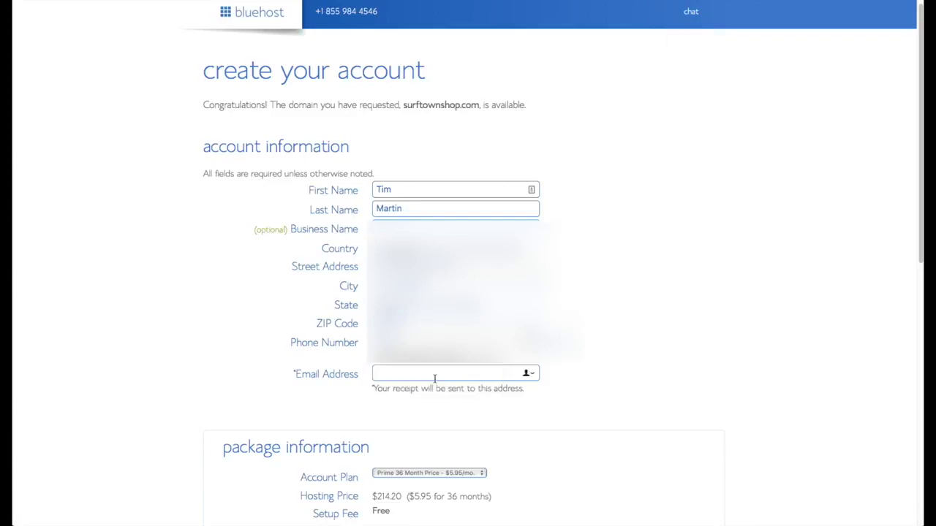
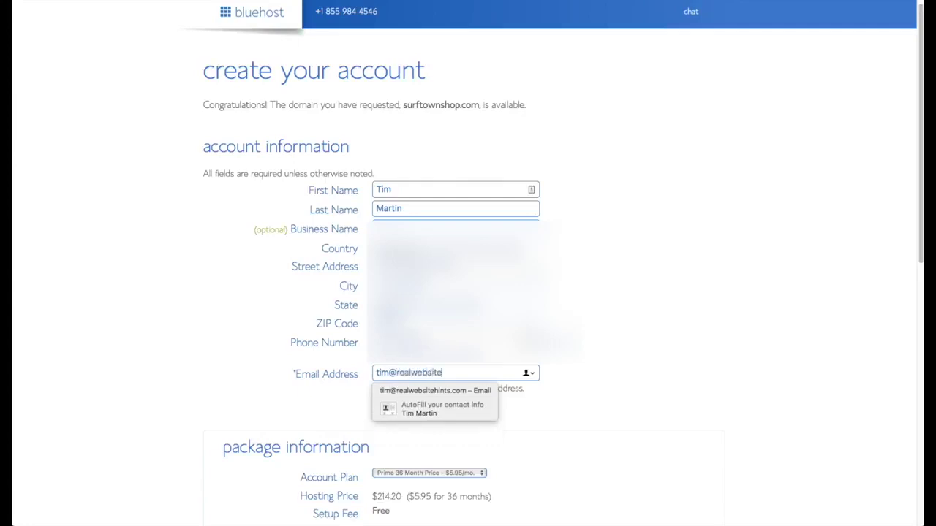
# Switch the account plan to Prime 12 Month Price and enter the credit card details
pyautogui.scroll(-5, 635, 407)
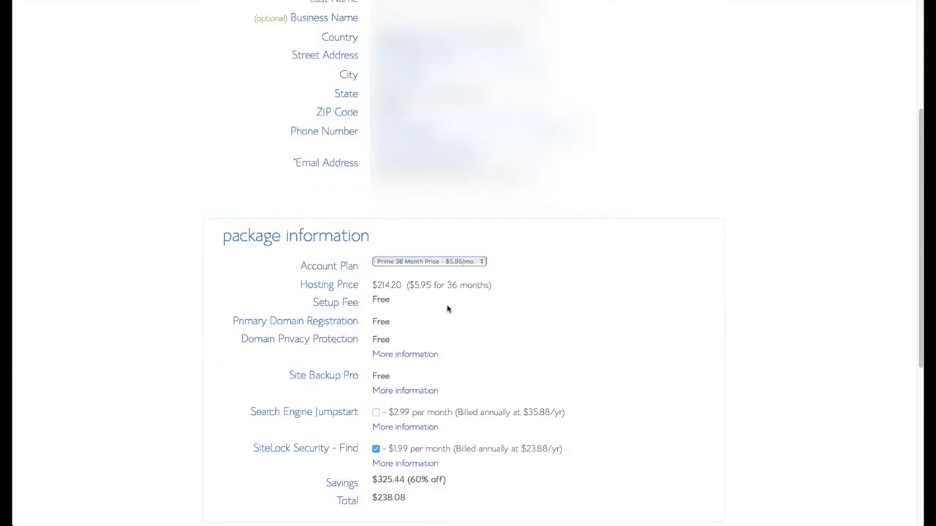
pyautogui.click(479, 262)
pyautogui.click(461, 245)
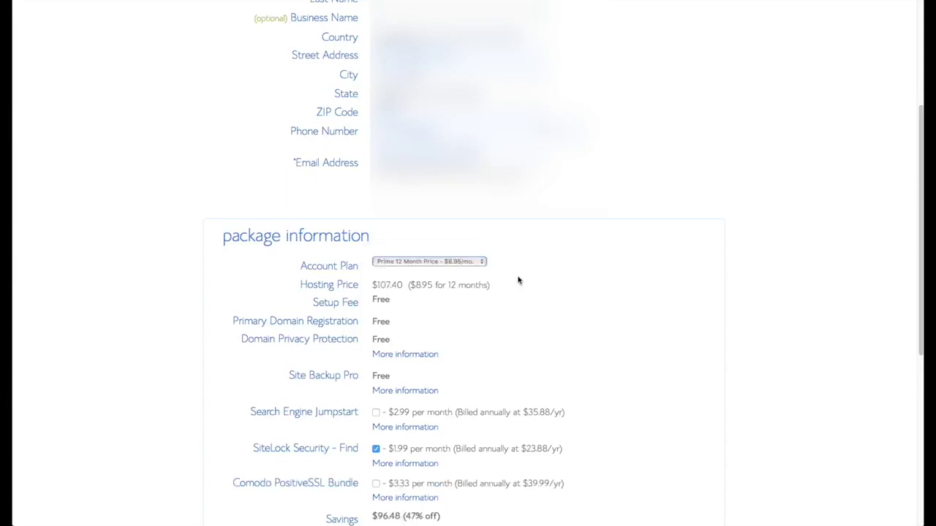
pyautogui.scroll(-2, 578, 310)
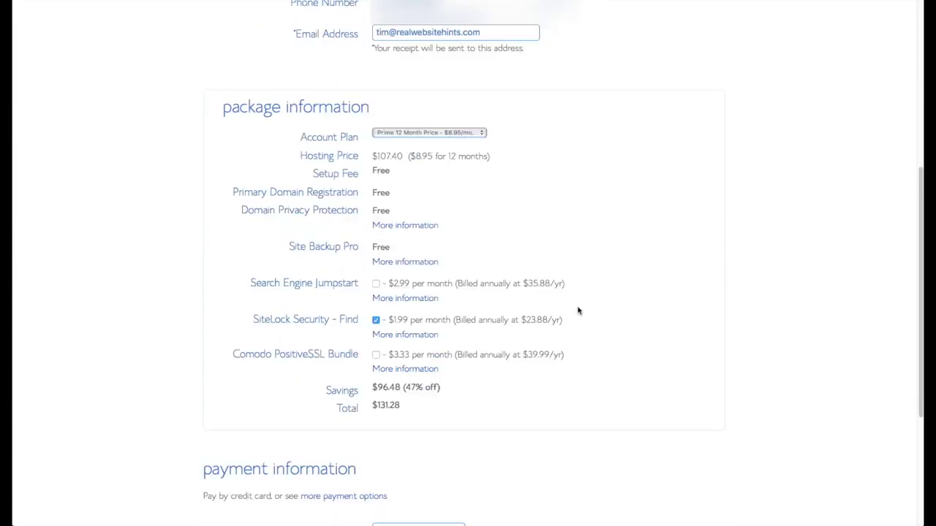
pyautogui.scroll(-3, 579, 327)
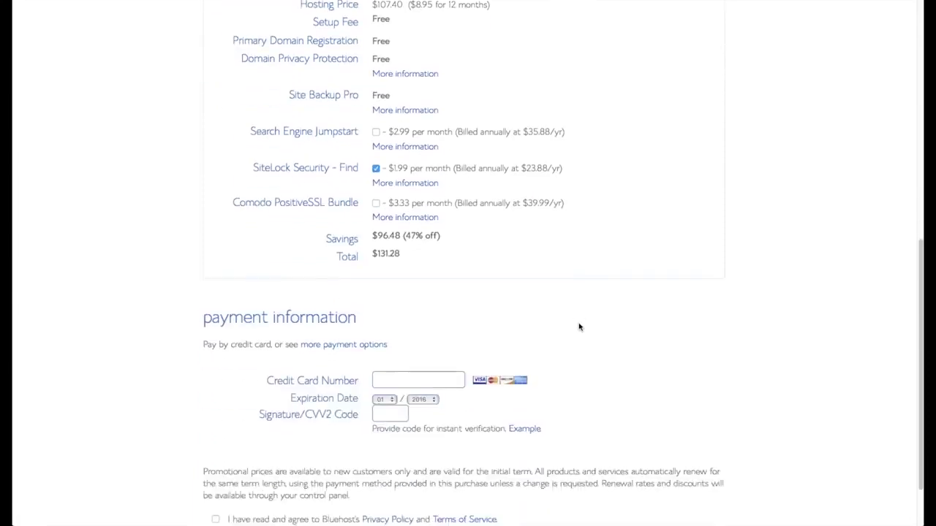
pyautogui.click(428, 355)
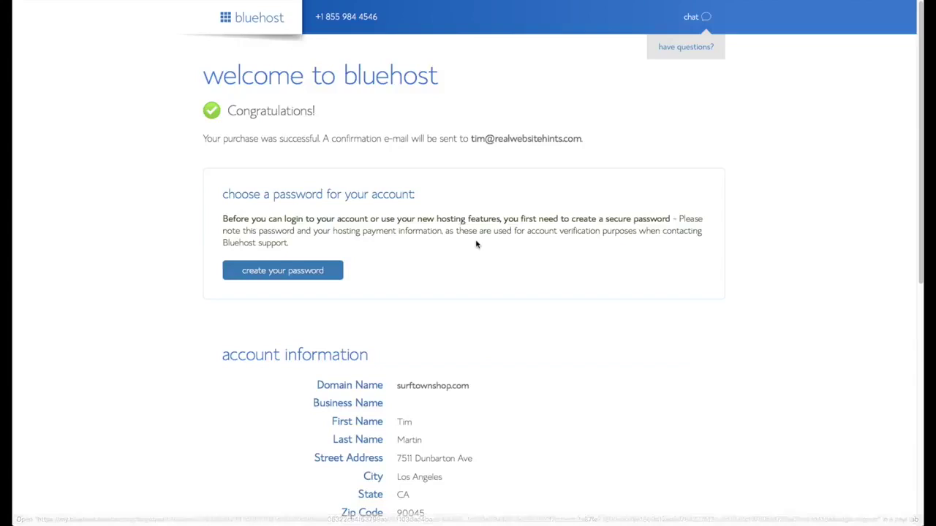
pyautogui.scroll(-1, 476, 247)
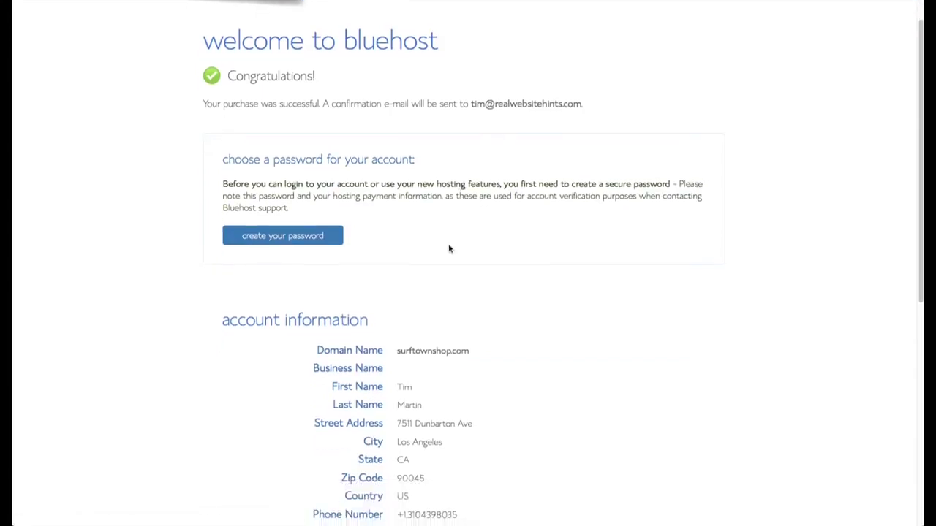
# Set a LastPass-generated account password, confirm it, accept the terms and continue
pyautogui.click(305, 236)
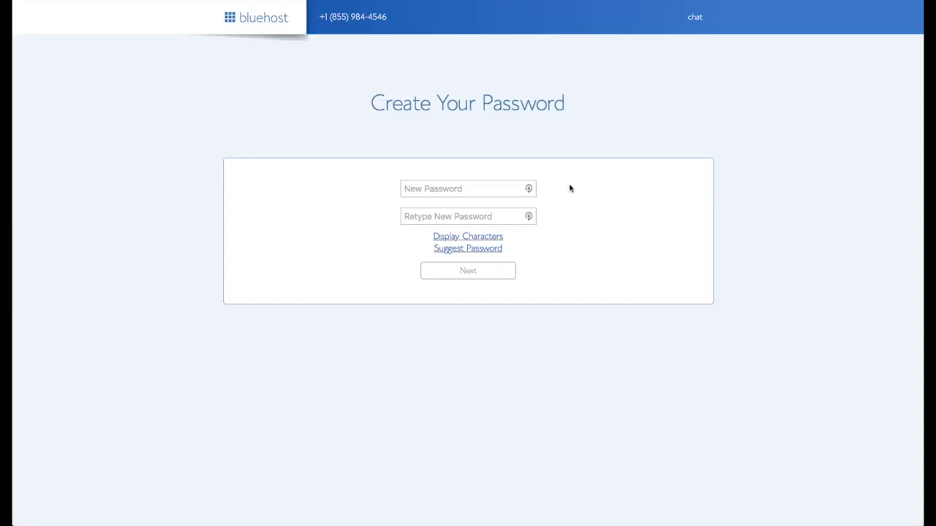
pyautogui.click(530, 190)
pyautogui.click(529, 188)
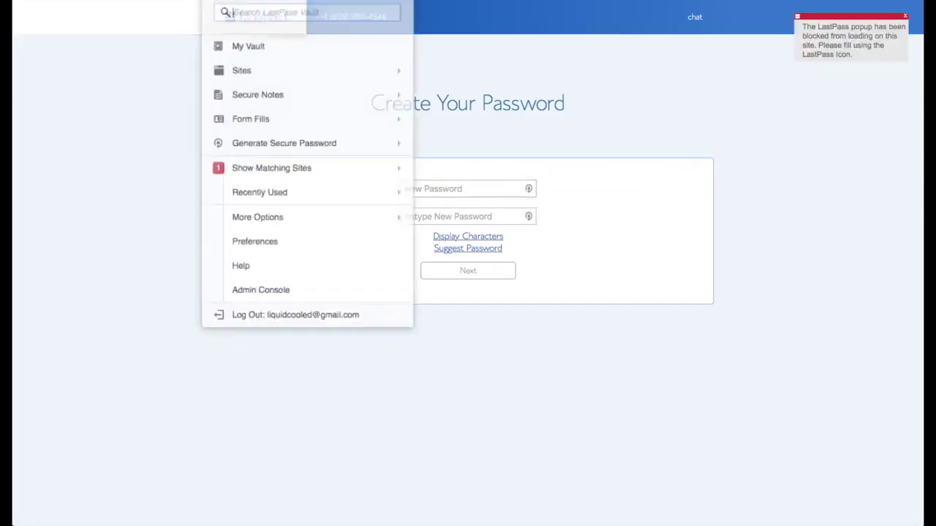
pyautogui.click(338, 125)
pyautogui.click(444, 215)
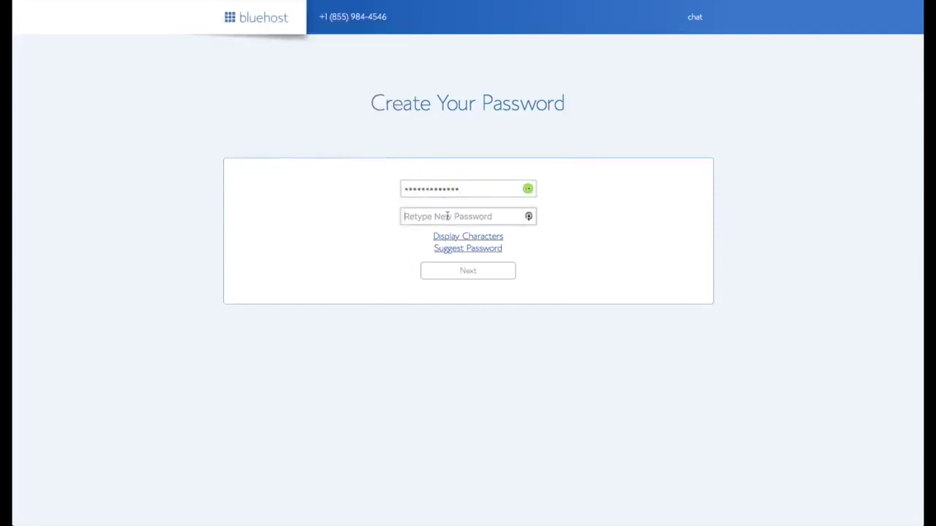
pyautogui.hotkey('ctrl', 'v')
pyautogui.click(326, 268)
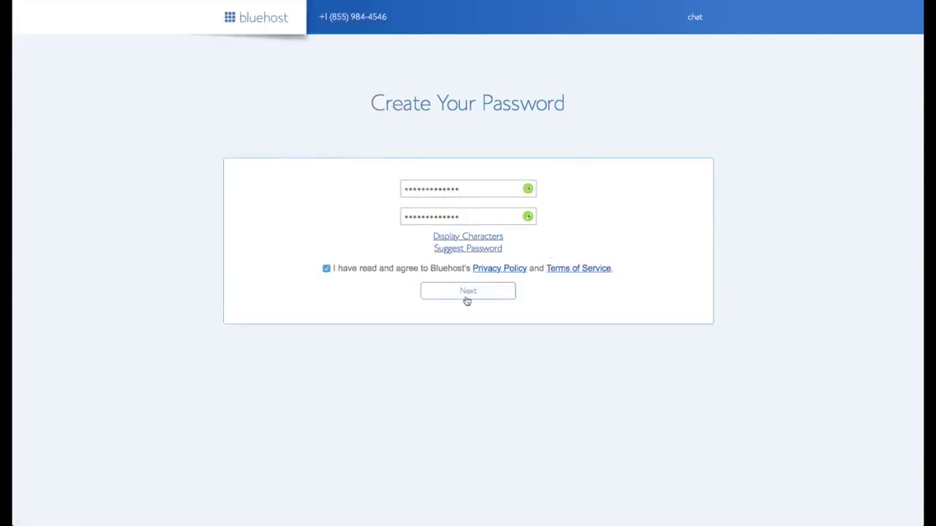
pyautogui.click(468, 296)
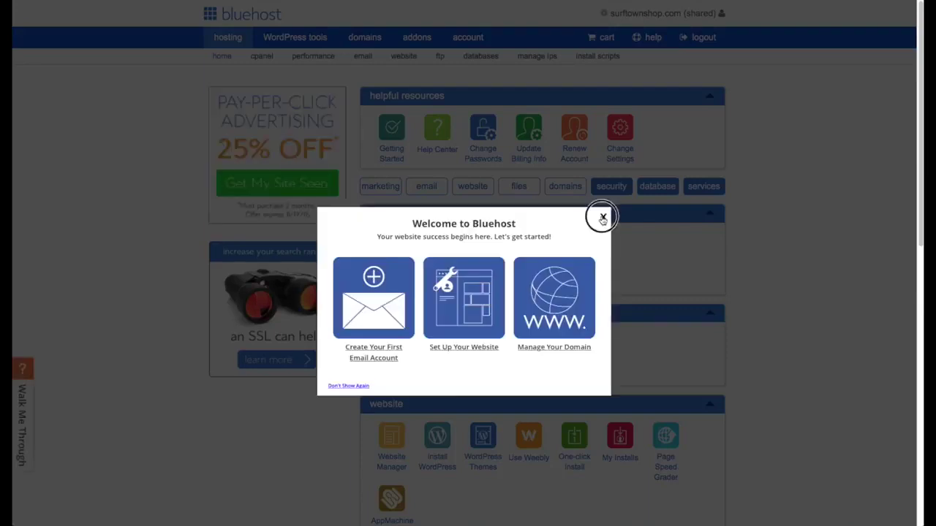
# Close the Welcome to Bluehost popup and choose Install WordPress from the website section
pyautogui.click(602, 216)
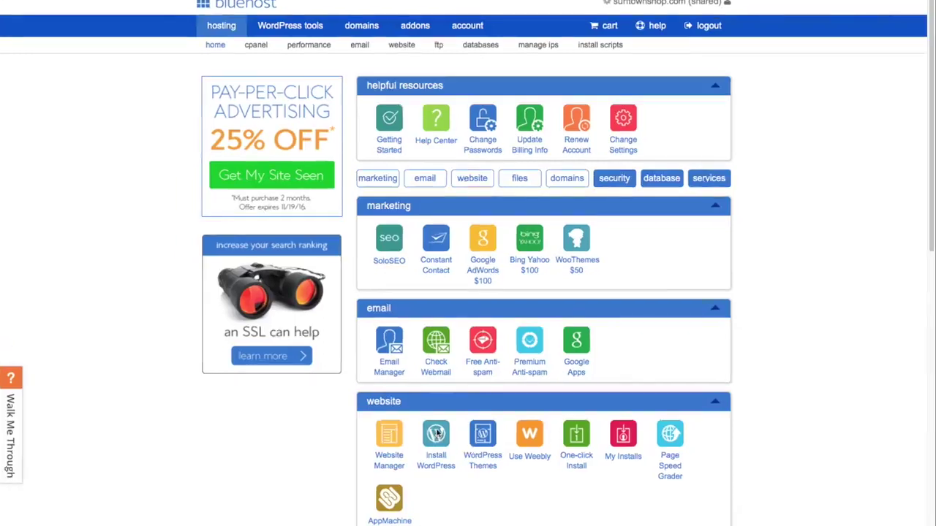
pyautogui.click(438, 434)
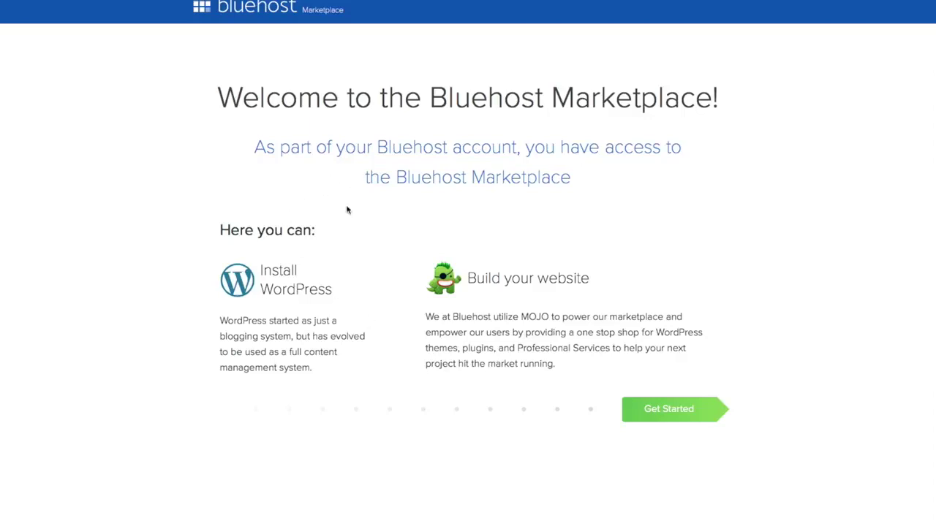
# Install WordPress on surftownshop.com with the OptinMonster and Form Builder plugins unticked
pyautogui.click(673, 411)
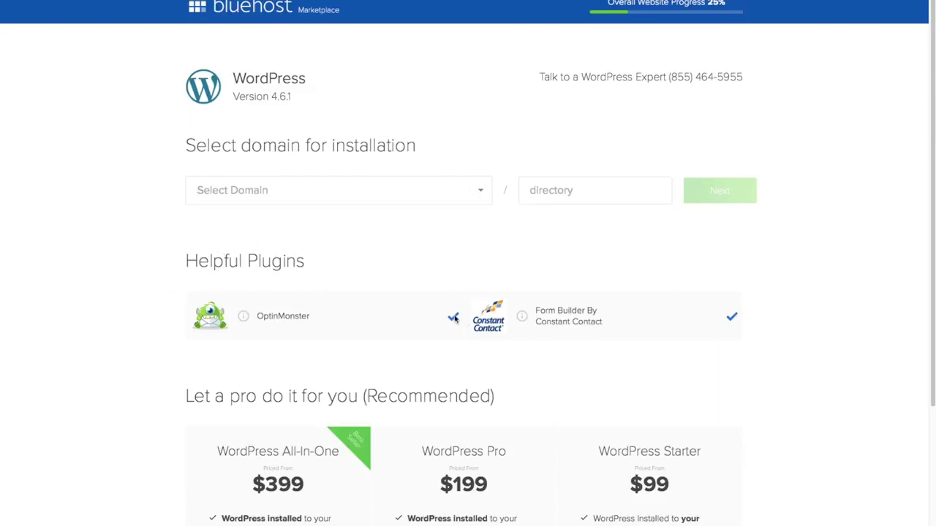
pyautogui.click(453, 317)
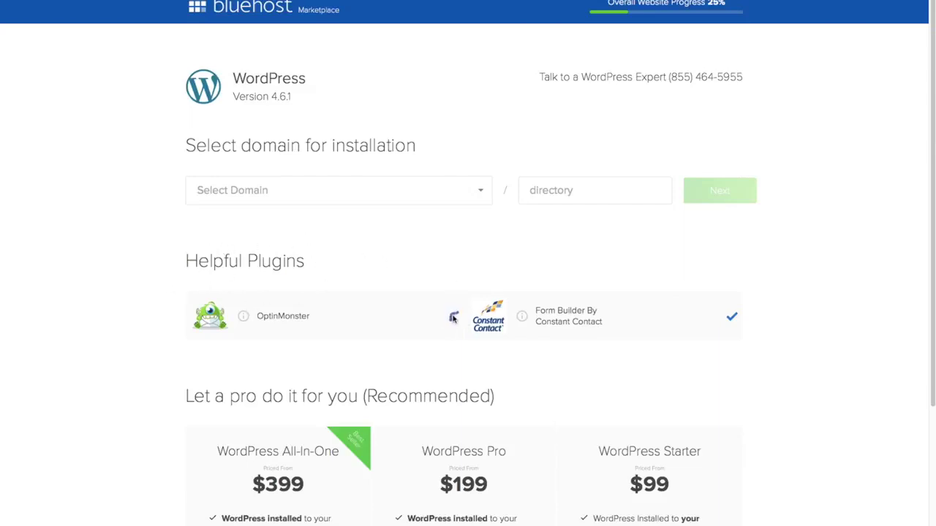
pyautogui.click(732, 318)
pyautogui.click(482, 193)
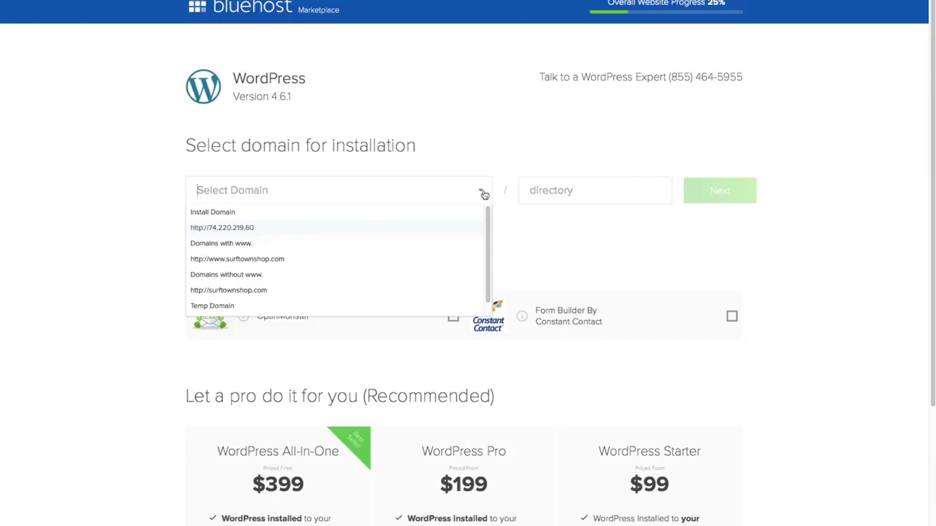
pyautogui.click(297, 271)
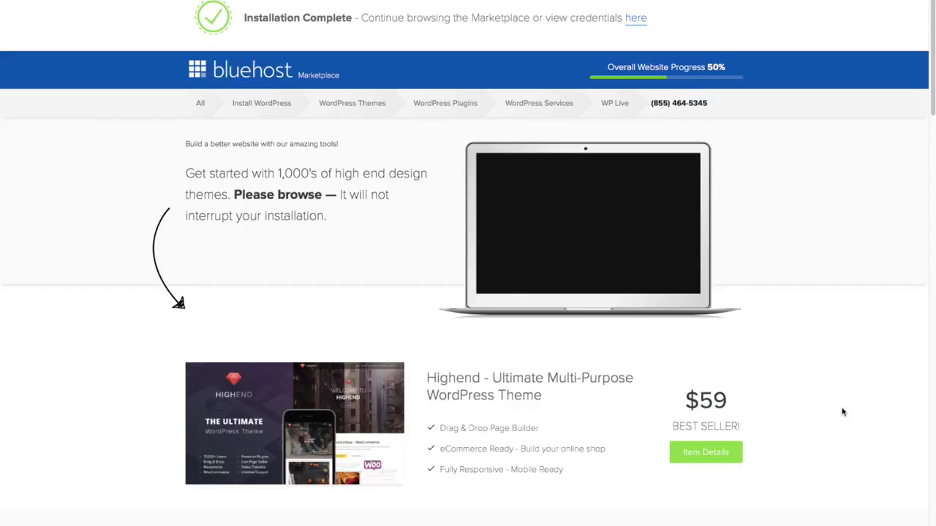
# Open the 'here' link in the Installation Complete bar to show the installation details and credentials
pyautogui.scroll(-5, 841, 409)
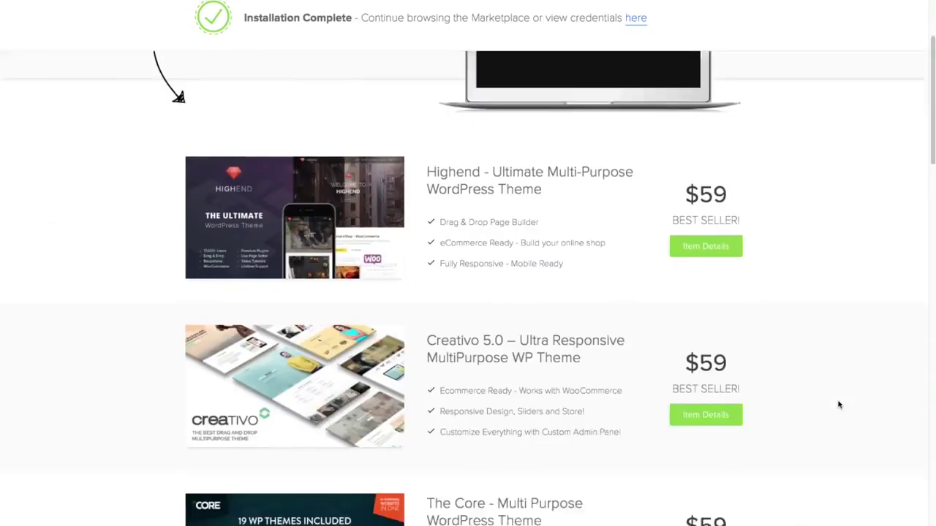
pyautogui.scroll(-2, 839, 405)
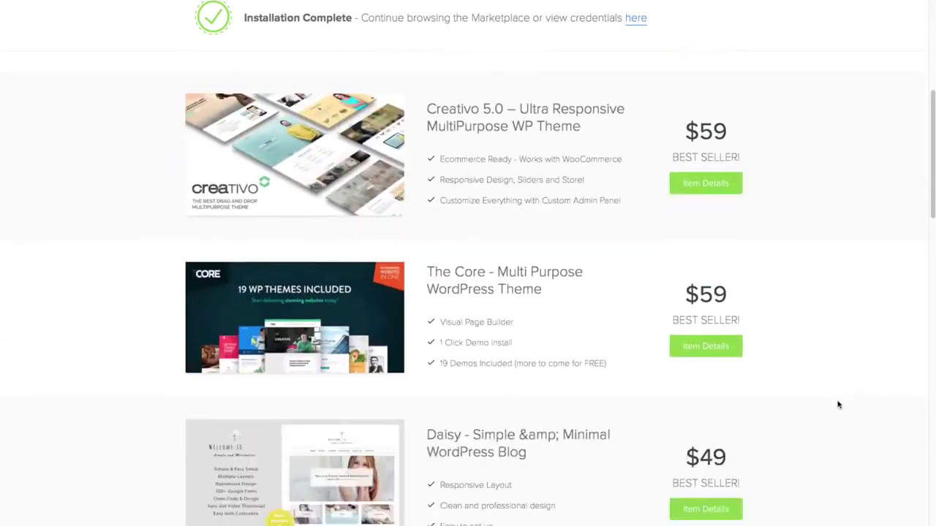
pyautogui.scroll(6, 839, 403)
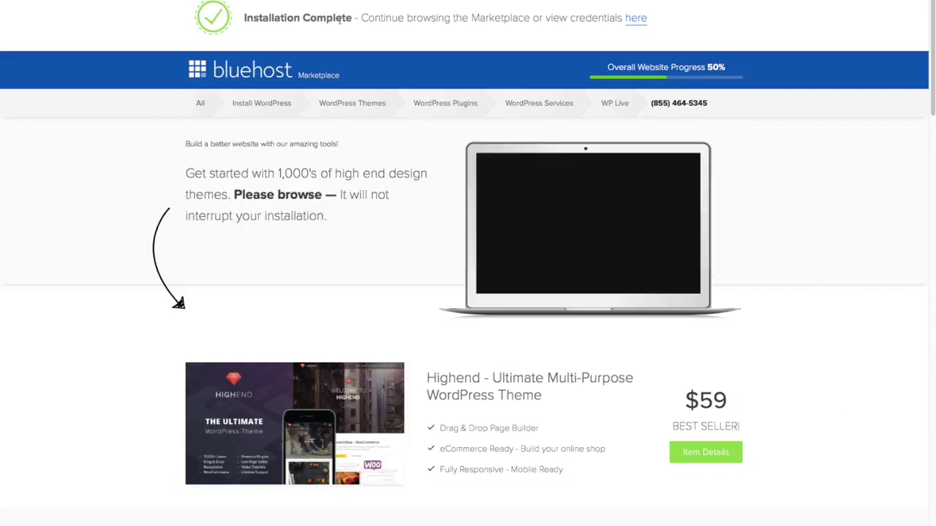
pyautogui.click(636, 20)
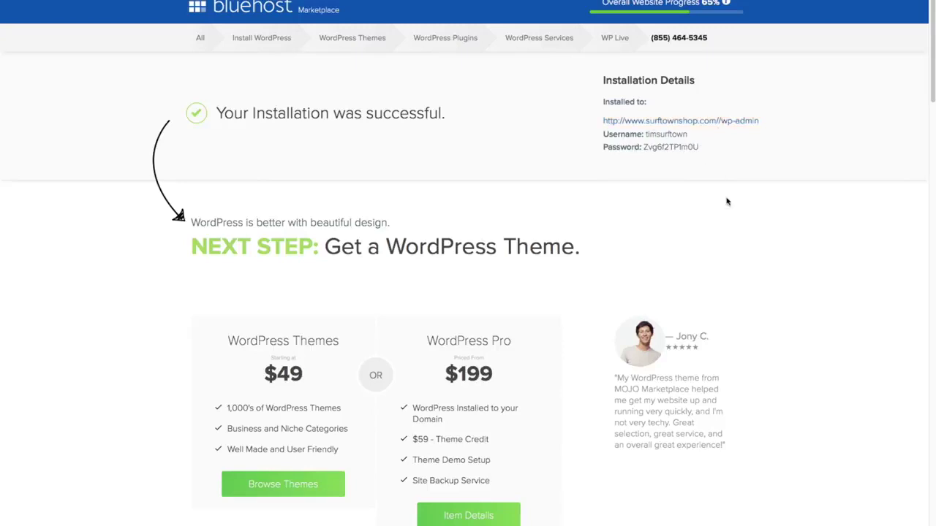
# Open surftownshop.com/wp-admin and log in with the installation's username and password
pyautogui.click(714, 124)
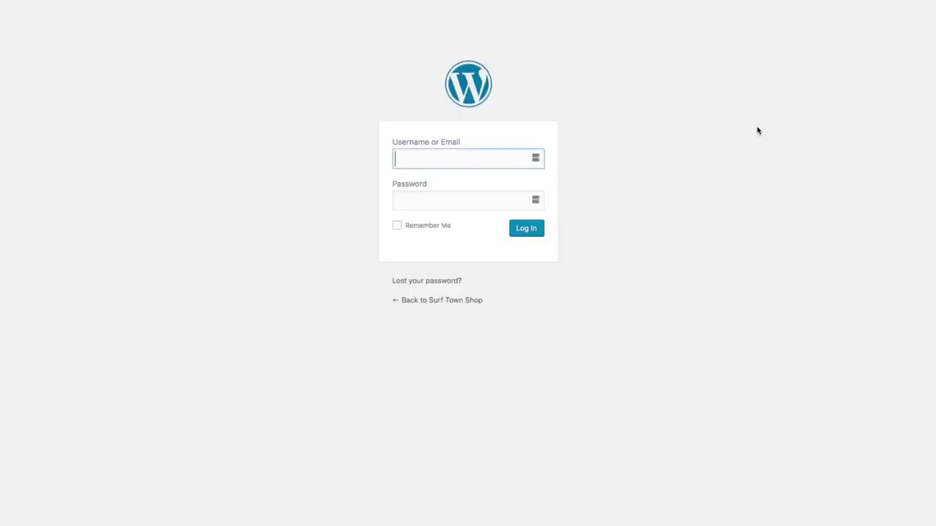
pyautogui.write('timsurftown')
pyautogui.press('Tab')
pyautogui.write('************')
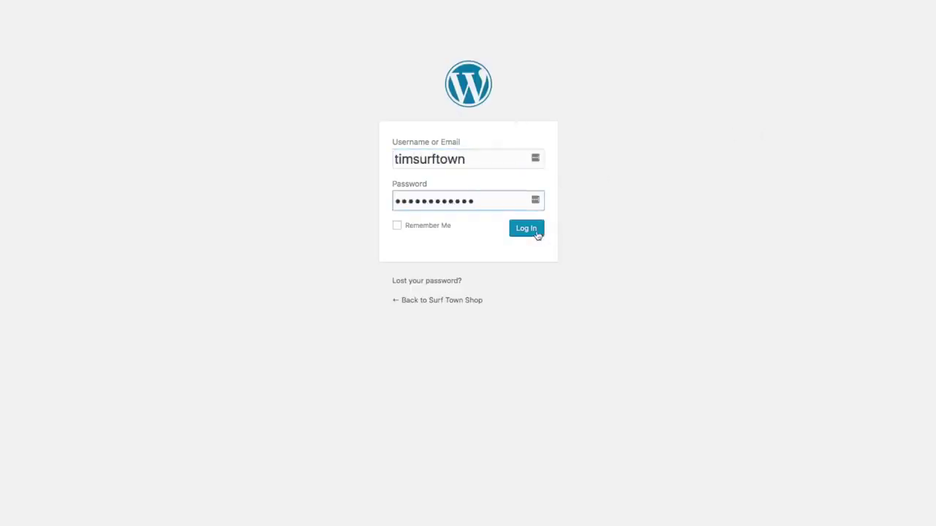
pyautogui.click(535, 235)
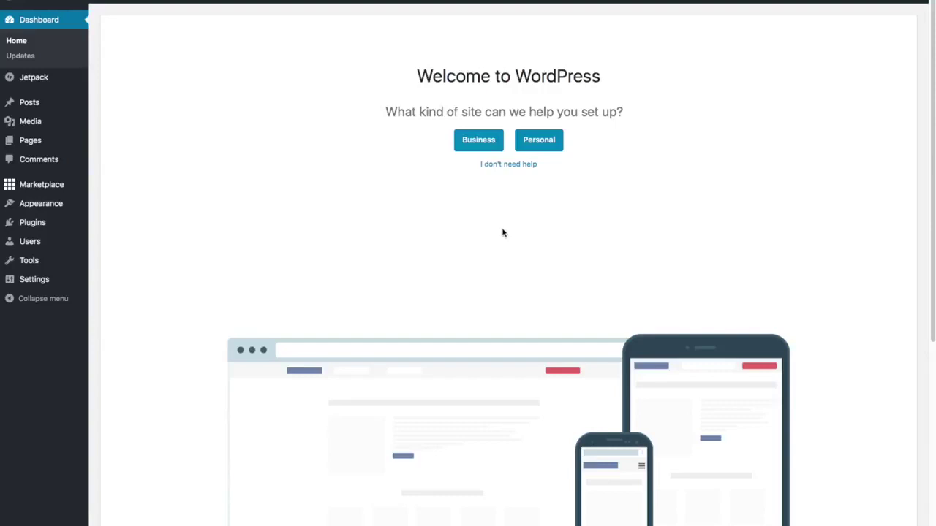
# Choose 'I don't need help' on the welcome screen and close the WP Live banner
pyautogui.click(512, 167)
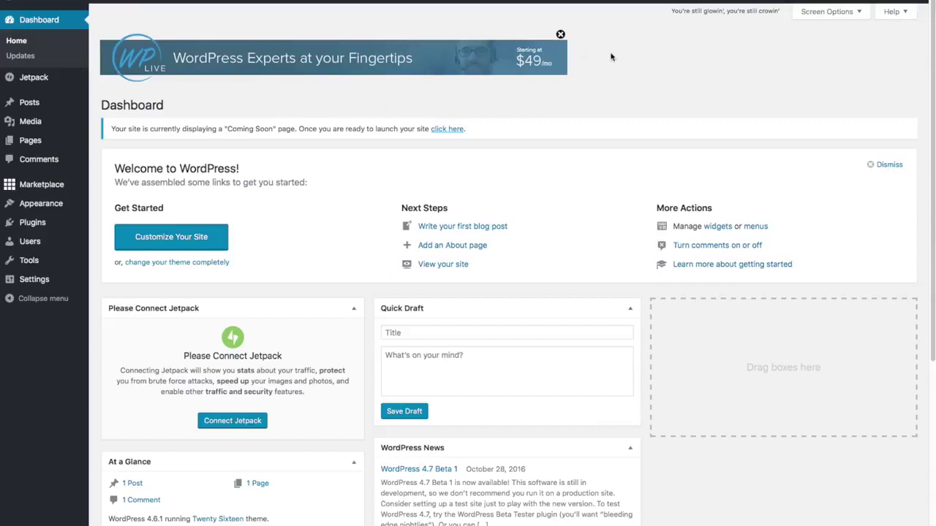
pyautogui.click(561, 34)
pyautogui.click(561, 34)
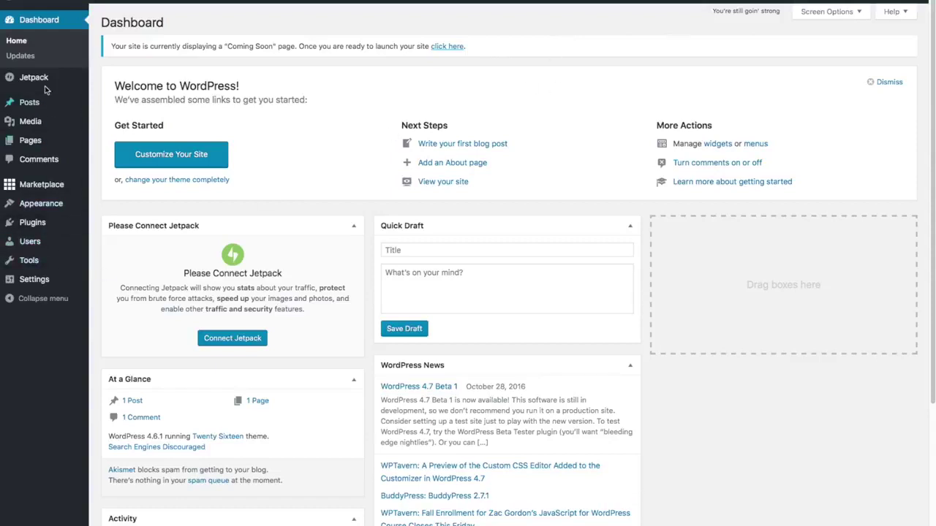
pyautogui.moveTo(45, 191)
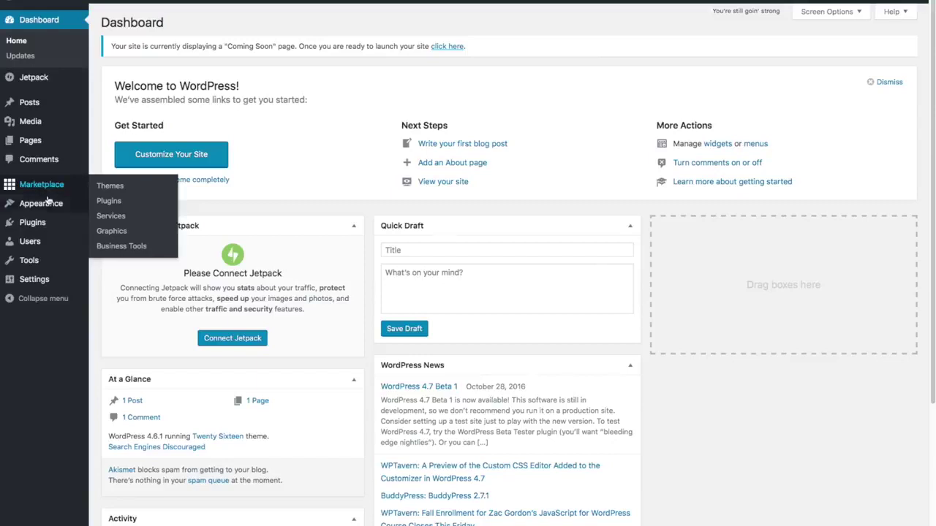
pyautogui.moveTo(52, 223)
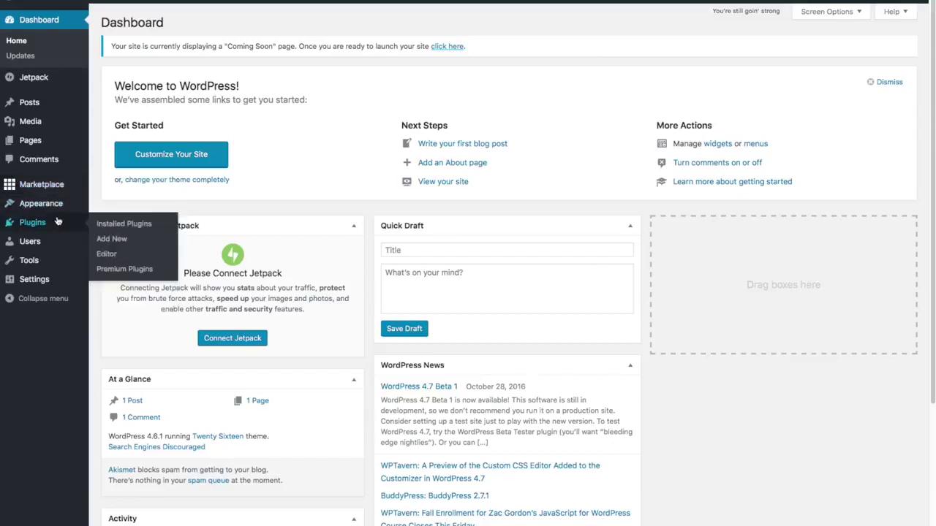
# In Plugins > Installed Plugins, tick Hello Dolly and MOJO Marketplace
pyautogui.click(112, 224)
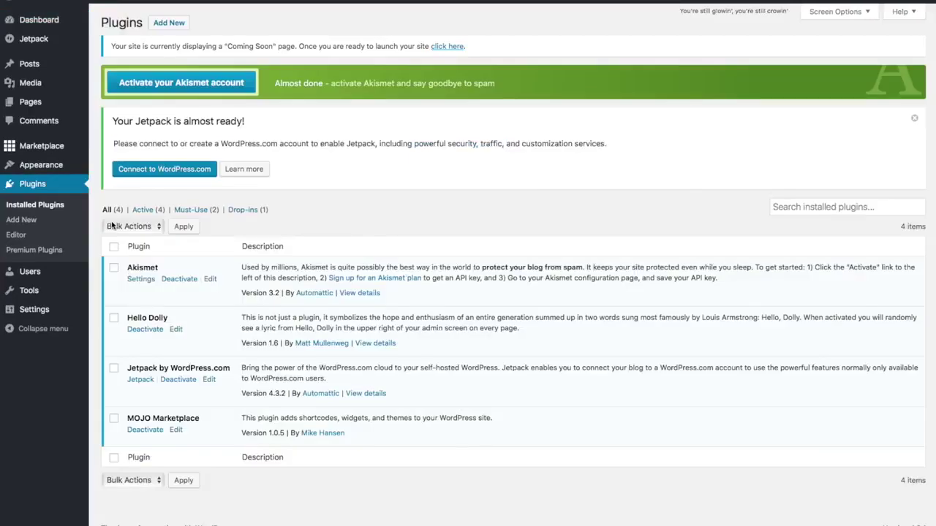
pyautogui.click(134, 317)
pyautogui.click(113, 420)
# Bulk-deactivate the selected Hello Dolly and MOJO Marketplace plugins
pyautogui.click(157, 227)
pyautogui.click(144, 249)
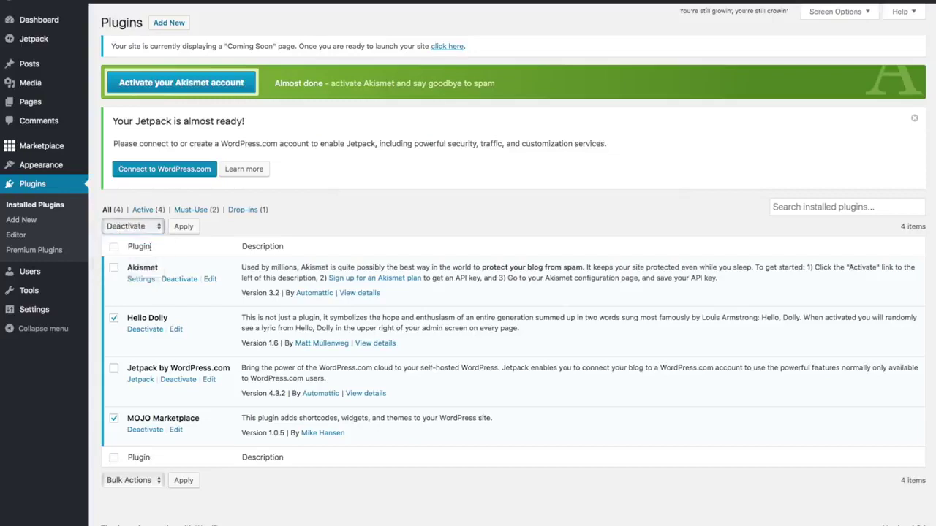
pyautogui.click(193, 226)
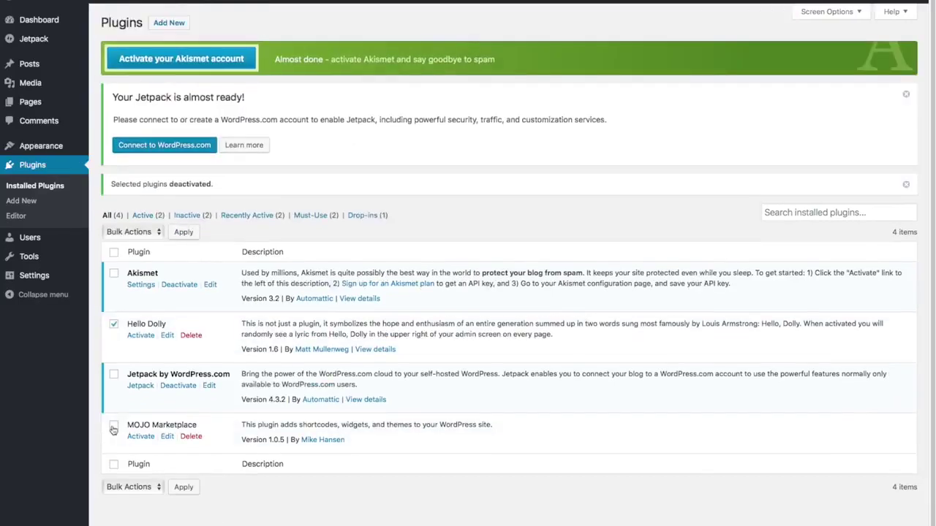
# Re-select both plugins and bulk-delete them, confirming the deletion
pyautogui.click(113, 427)
pyautogui.click(155, 232)
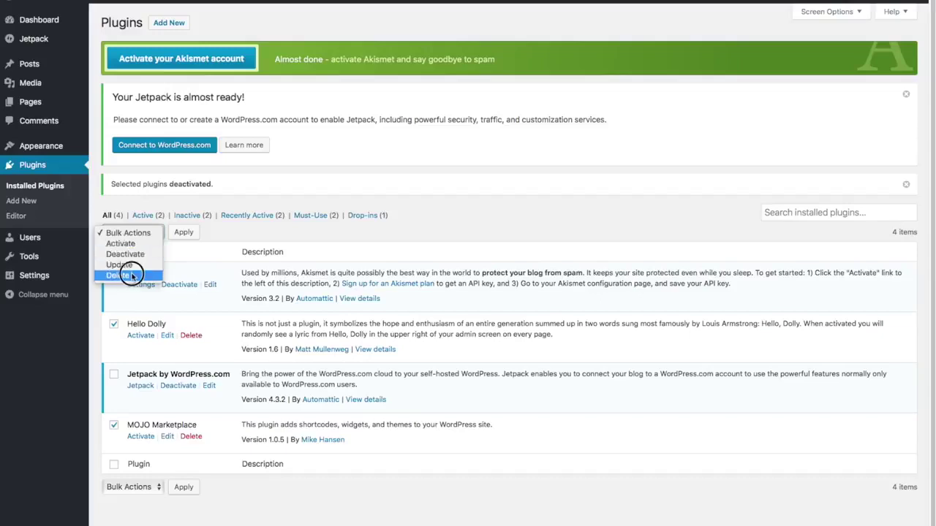
pyautogui.click(118, 275)
pyautogui.click(184, 233)
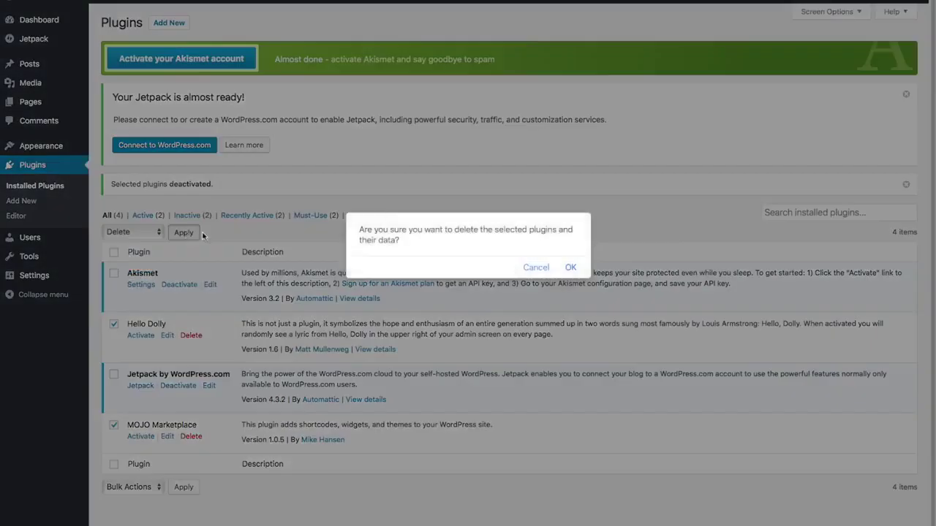
pyautogui.click(570, 266)
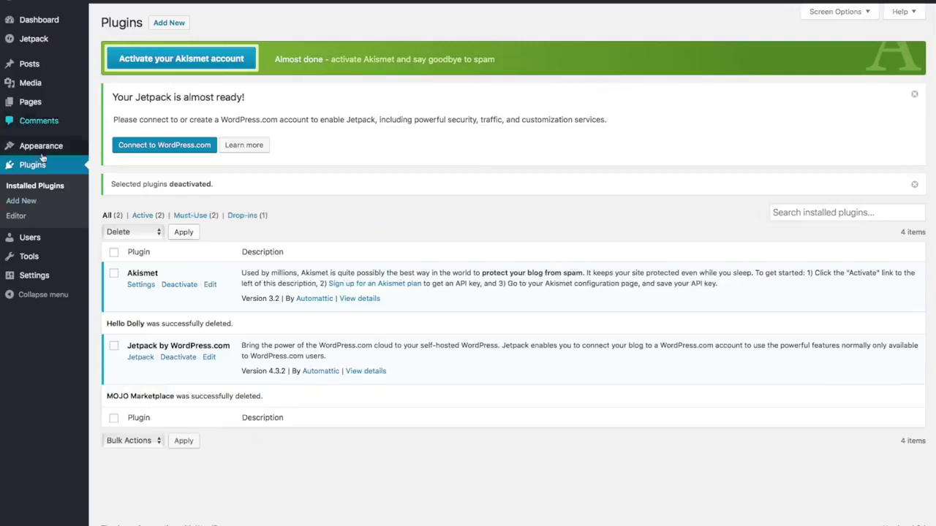
# In Settings > General, replace the tagline with 'Best Surfboard Shop in Surf Town' and save
pyautogui.moveTo(36, 277)
pyautogui.click(34, 276)
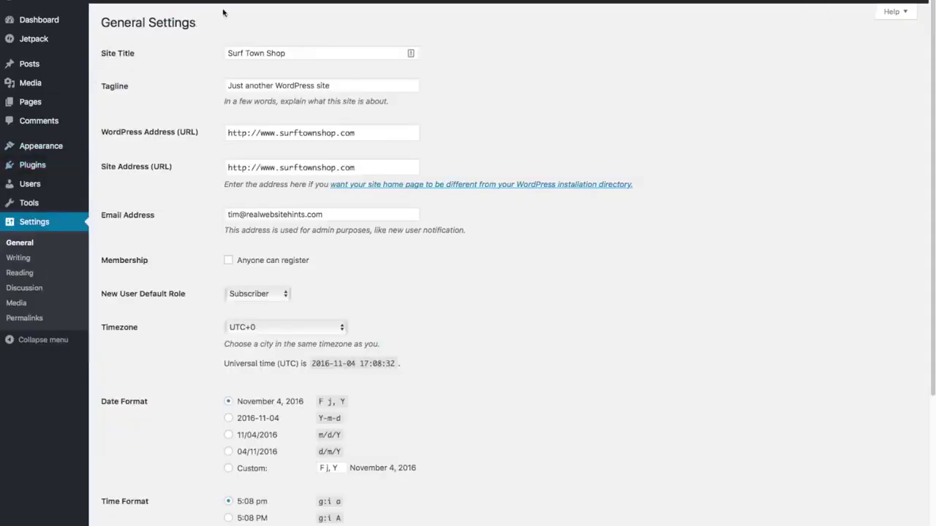
pyautogui.click(345, 85)
pyautogui.tripleClick(345, 85)
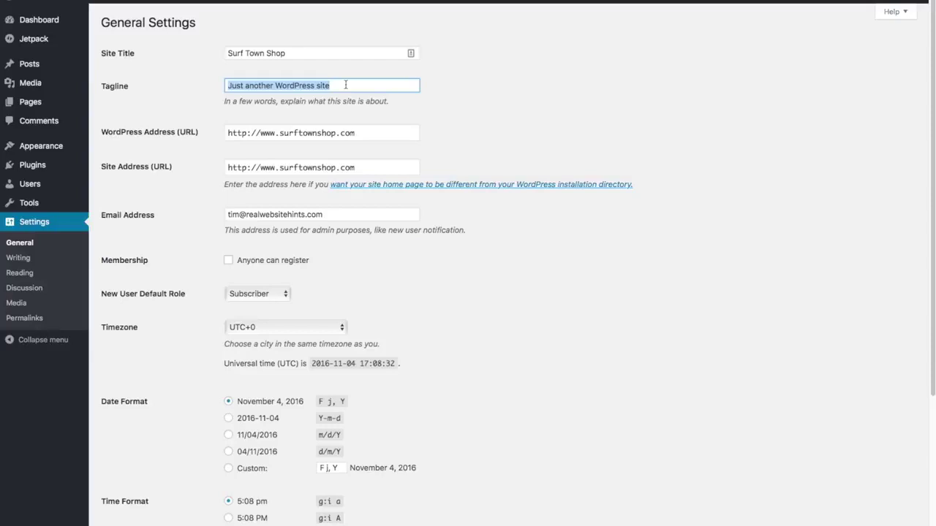
pyautogui.press('BackSpace')
pyautogui.write('Best Surfboar')
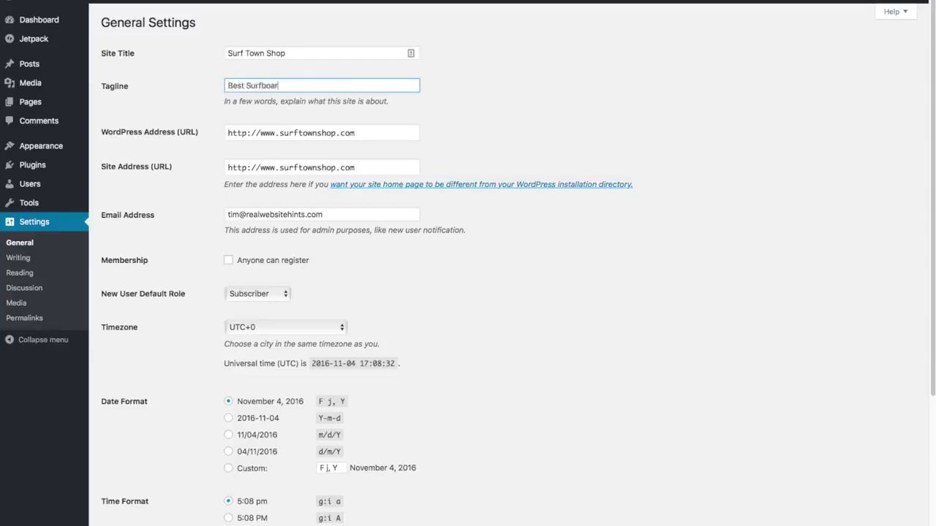
pyautogui.write('d Shop in Surf Town')
pyautogui.scroll(-5, 474, 157)
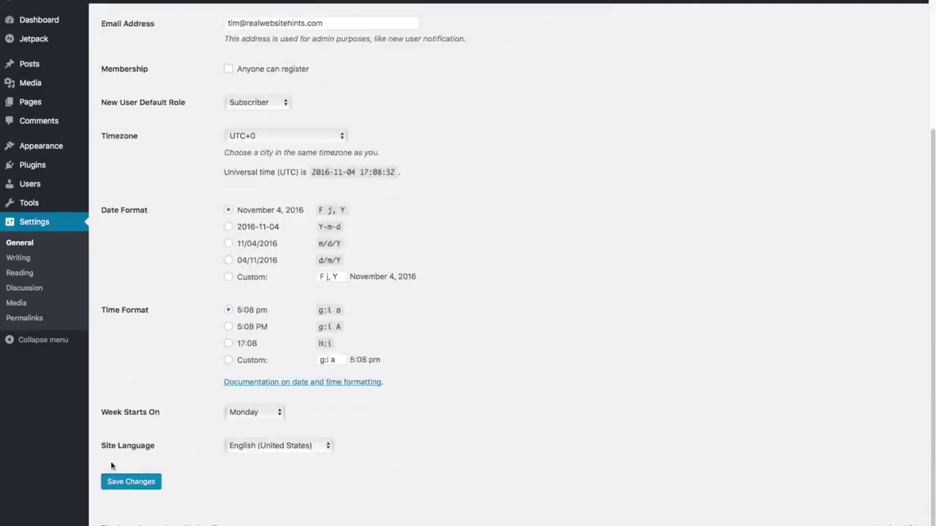
pyautogui.click(131, 487)
# Set the permalinks to Post name so URLs read like surftownshop.com/sample-post/, and save
pyautogui.click(22, 319)
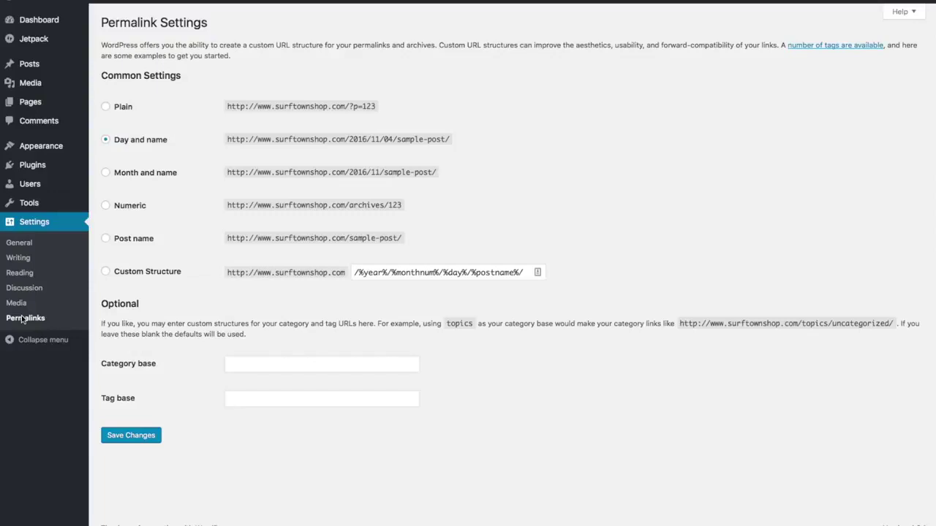
pyautogui.click(106, 239)
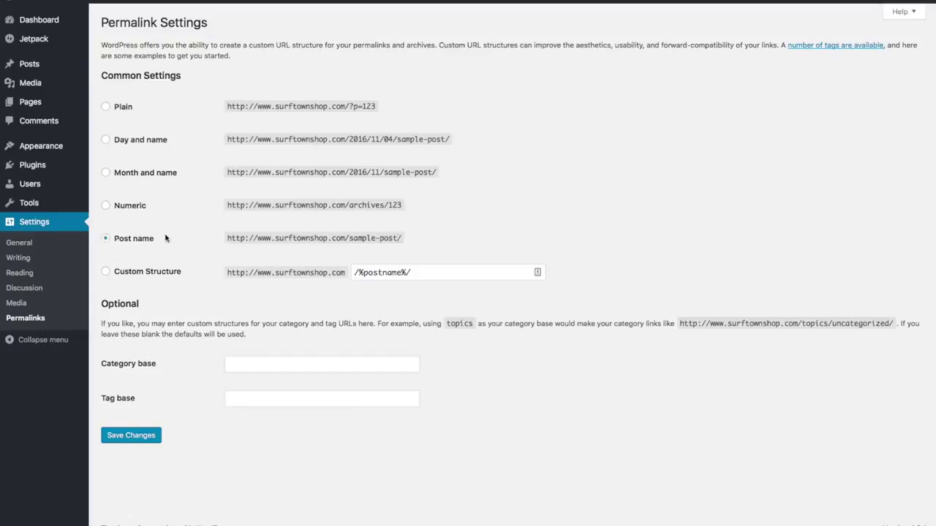
pyautogui.click(132, 436)
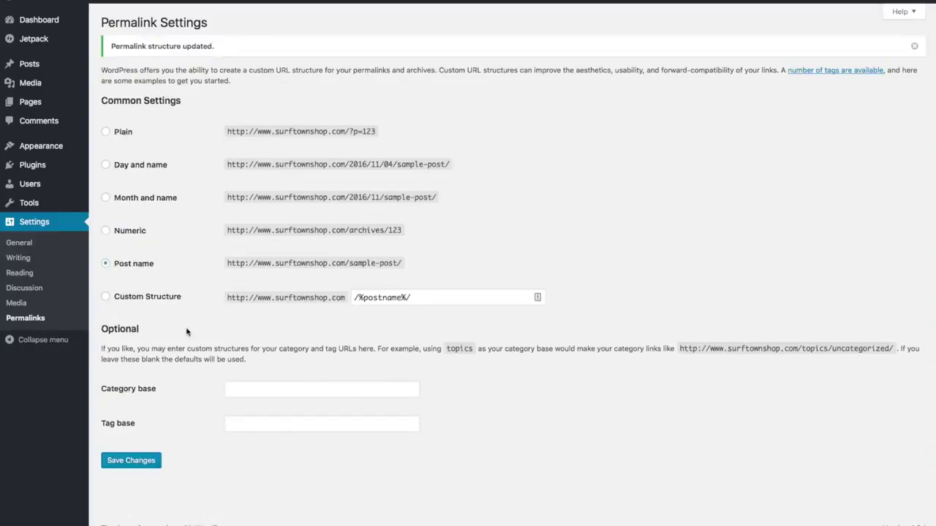